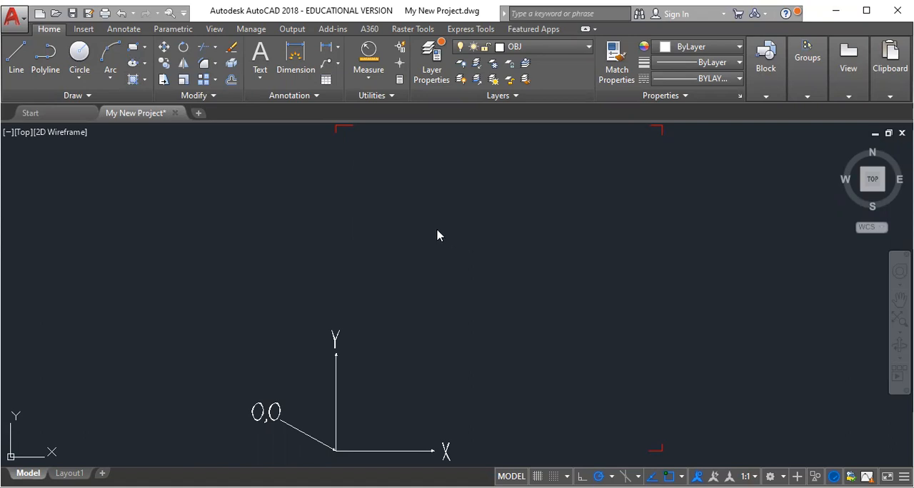
Draw a six-sided polygon inscribed in a circle of 20' radius, placed in the open area above the X axis.
{"action": "left_click", "coordinate": [145, 52]}
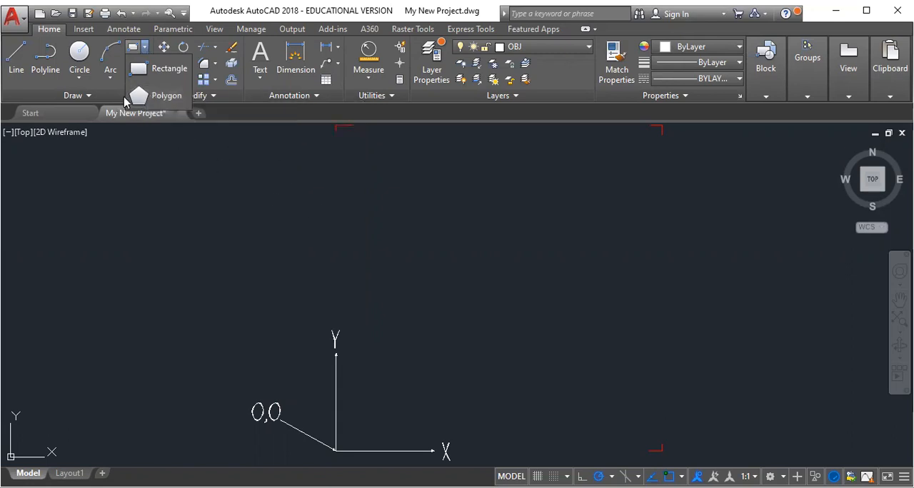
{"action": "left_click", "coordinate": [157, 97]}
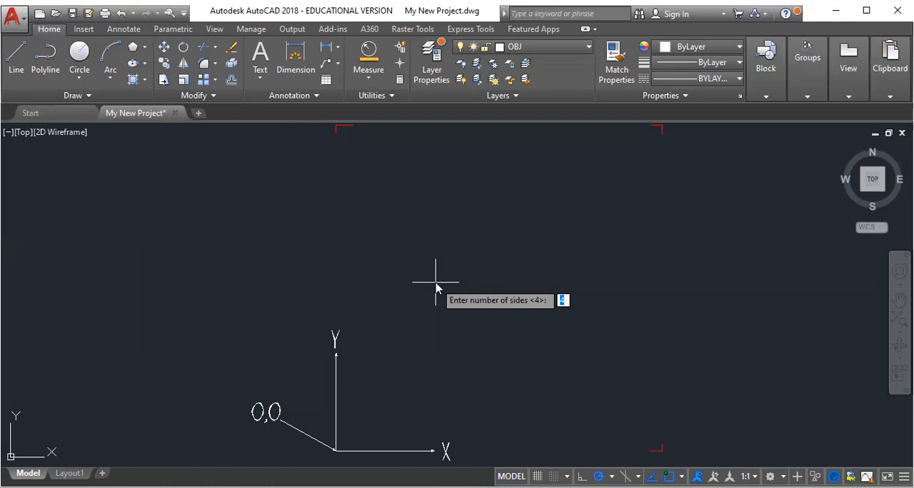
{"action": "type", "text": "6"}
{"action": "key", "text": "Return"}
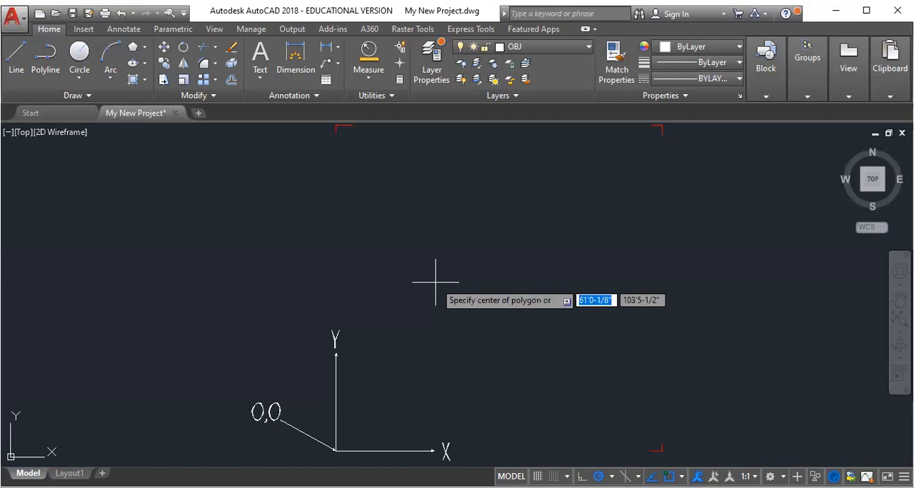
{"action": "left_click", "coordinate": [480, 278]}
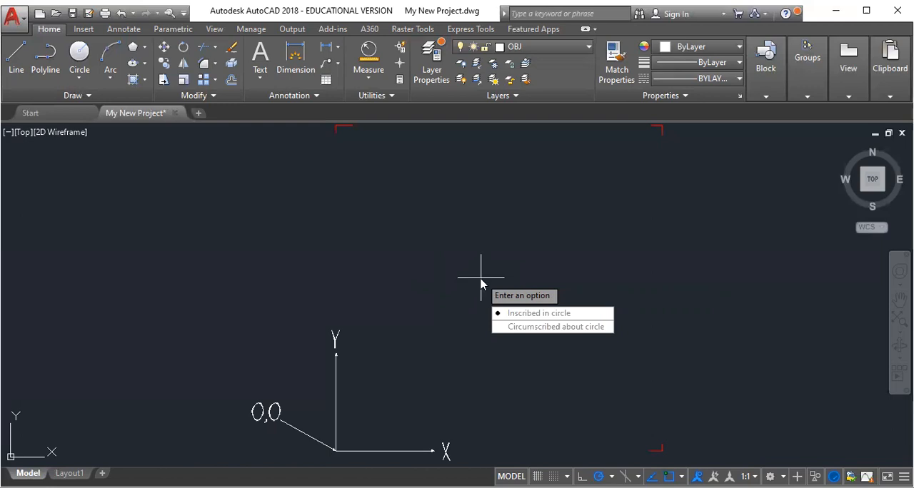
{"action": "right_click", "coordinate": [481, 281]}
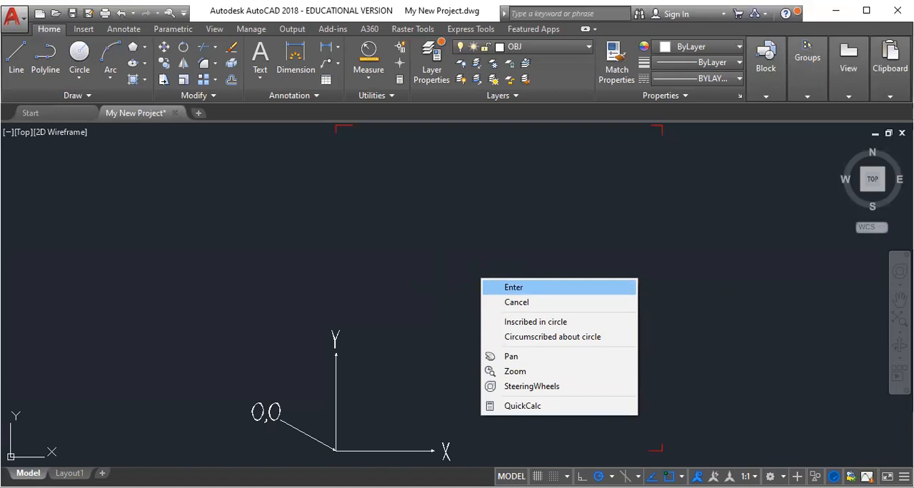
{"action": "left_click", "coordinate": [535, 322]}
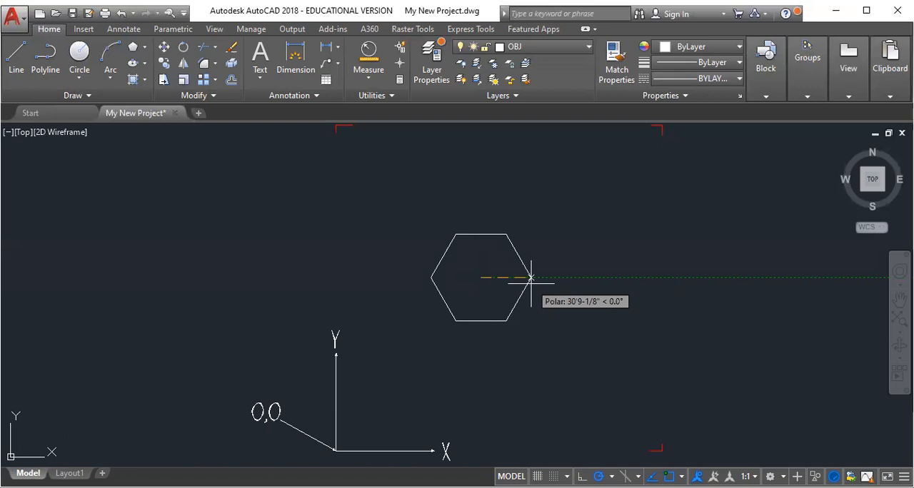
{"action": "left_click", "coordinate": [530, 278]}
{"action": "type", "text": "20'"}
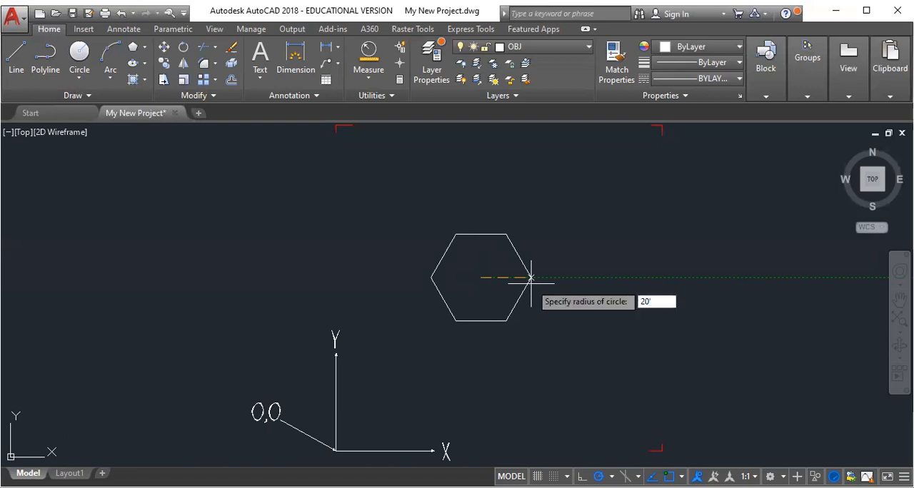
{"action": "key", "text": "Return"}
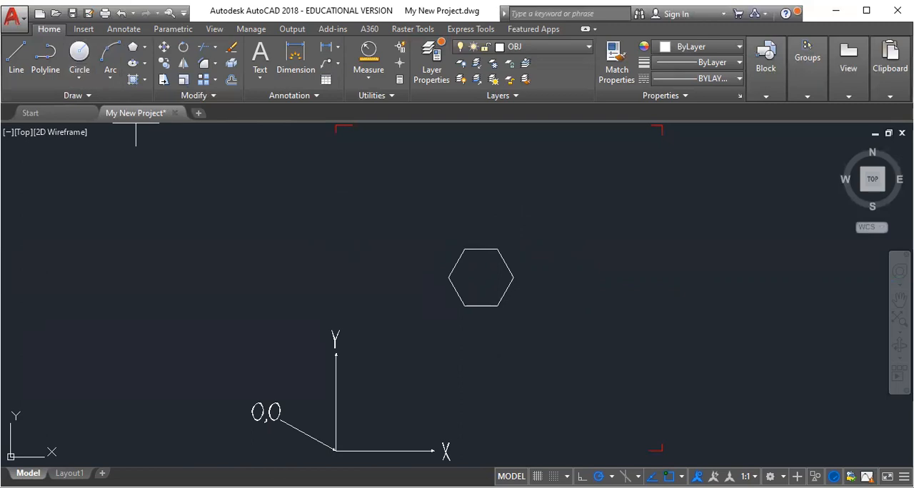
Draw a line between opposite hexagon corners and a circle around the hexagon through its corners, and put the circle on the TEXT layer.
{"action": "left_click", "coordinate": [681, 476]}
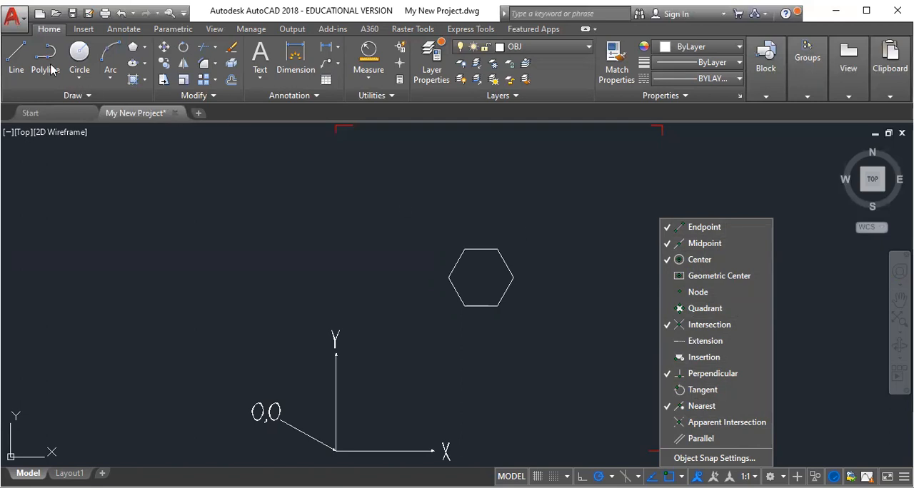
{"action": "left_click", "coordinate": [14, 56]}
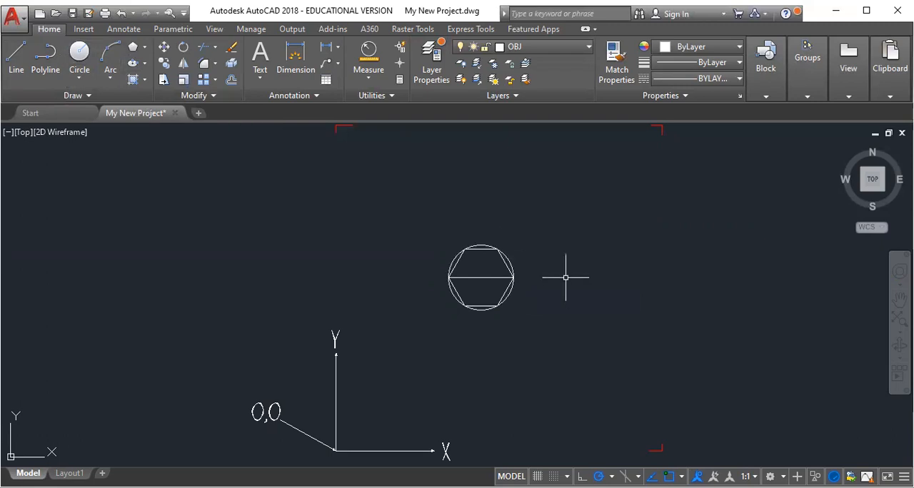
{"action": "left_click", "coordinate": [514, 269]}
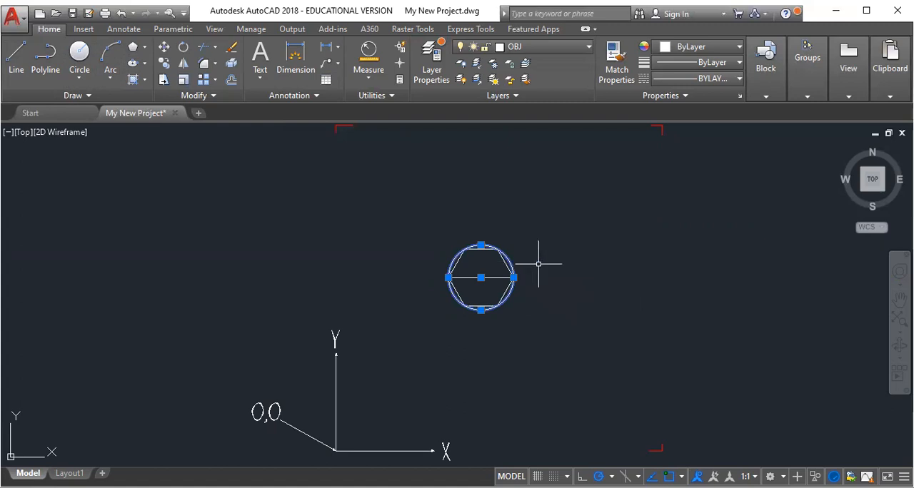
{"action": "left_click", "coordinate": [539, 47]}
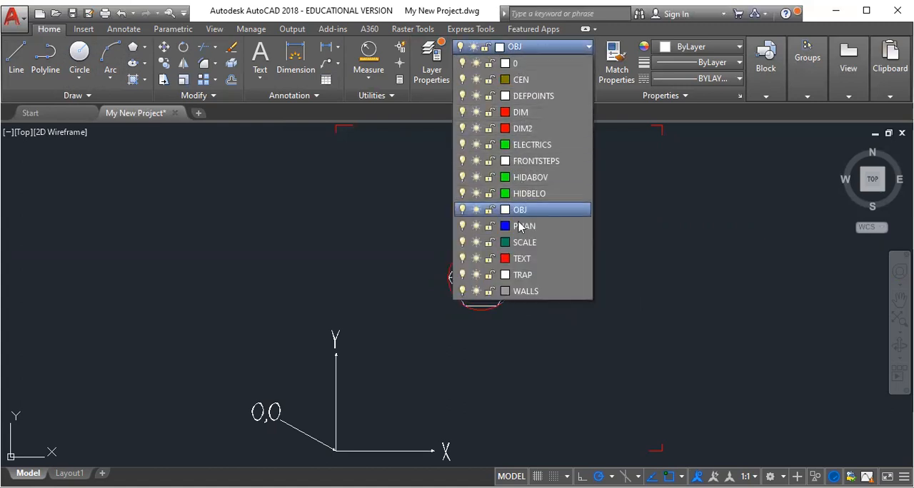
{"action": "left_click", "coordinate": [526, 260]}
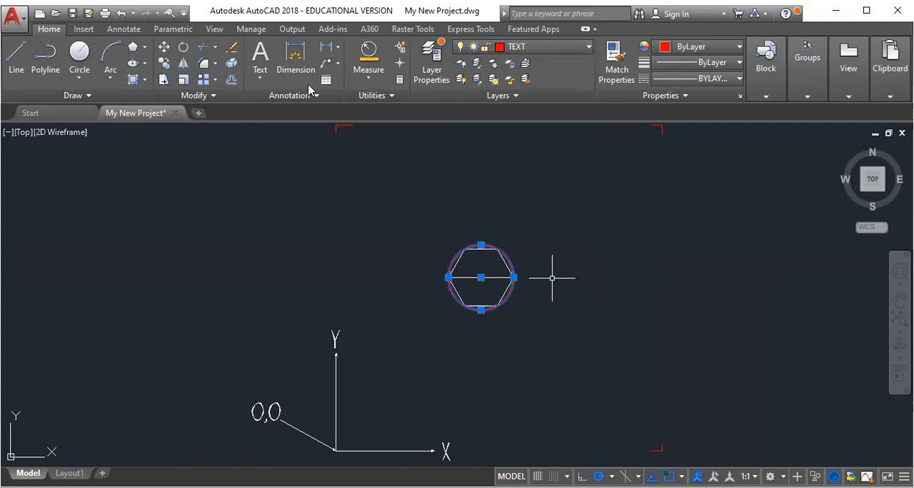
{"action": "key", "text": "Escape"}
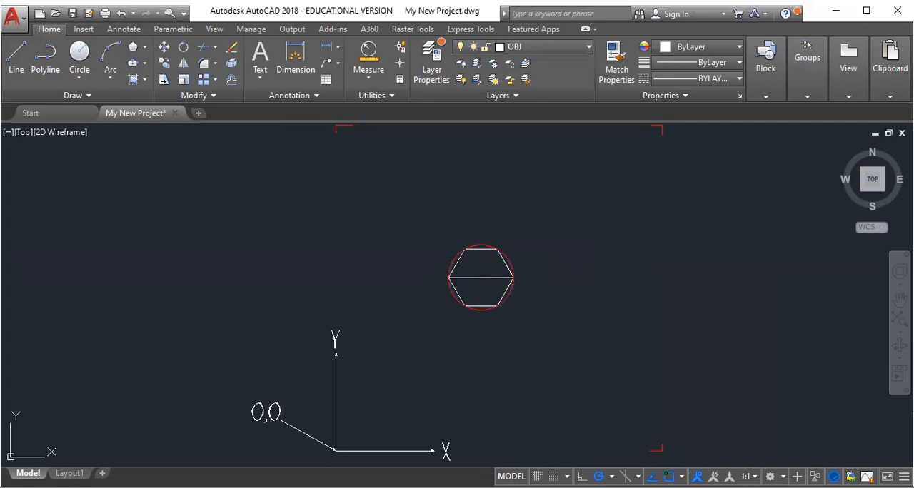
Try a six-sided polygon circumscribed about the red circle from its center, and undo it.
{"action": "scroll", "coordinate": [495, 275], "scroll_direction": "up", "scroll_amount": 4}
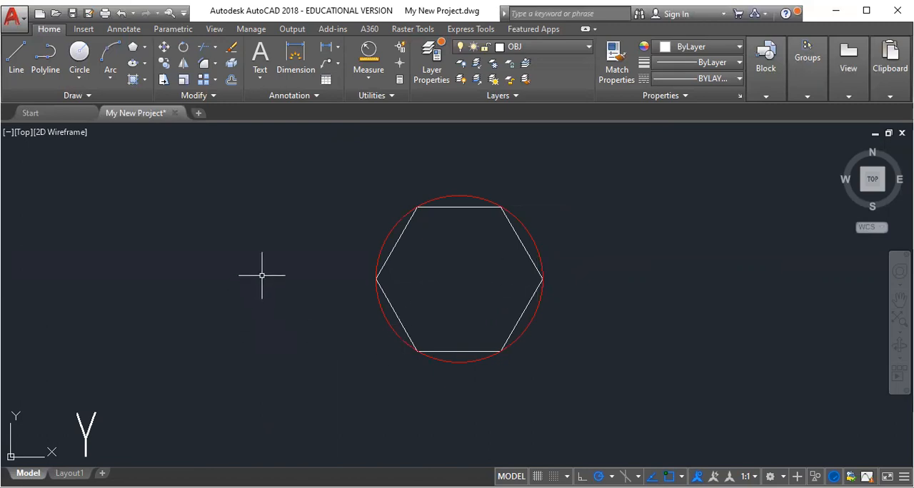
{"action": "left_click", "coordinate": [134, 48]}
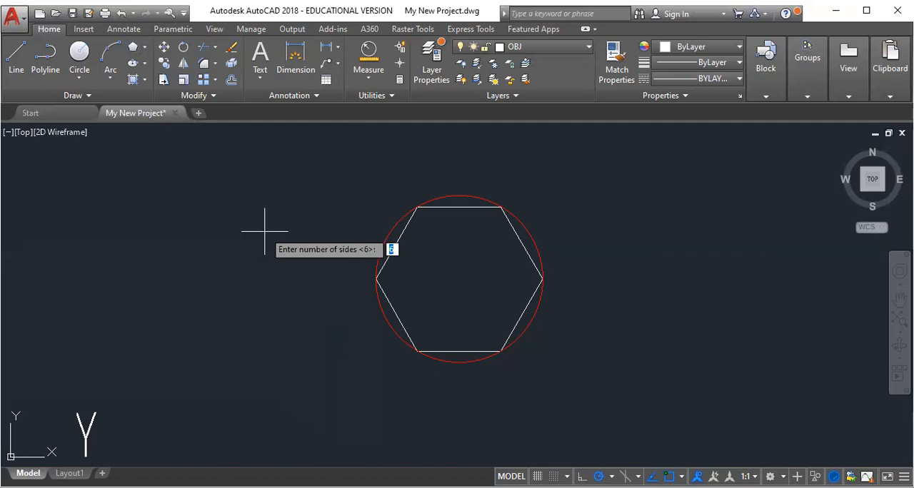
{"action": "key", "text": "Return"}
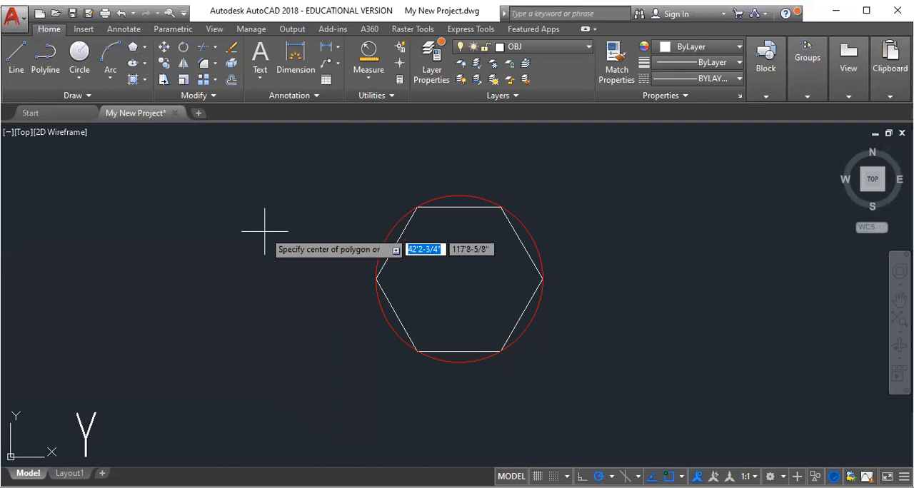
{"action": "left_click", "coordinate": [459, 280]}
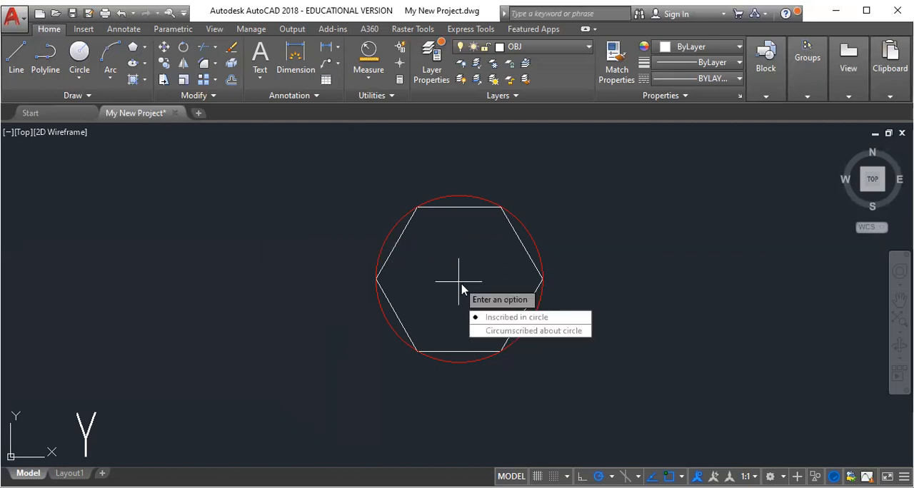
{"action": "key", "text": "Down"}
{"action": "key", "text": "Return"}
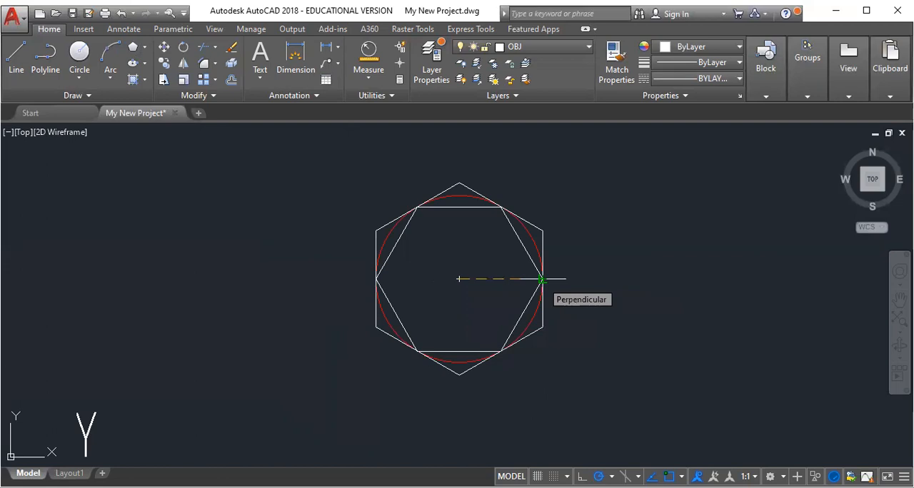
{"action": "left_click", "coordinate": [541, 280]}
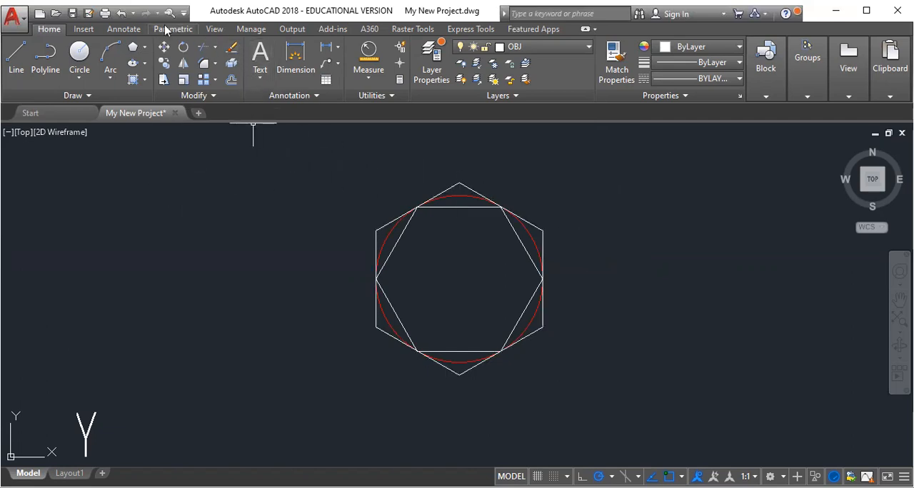
{"action": "left_click", "coordinate": [121, 13]}
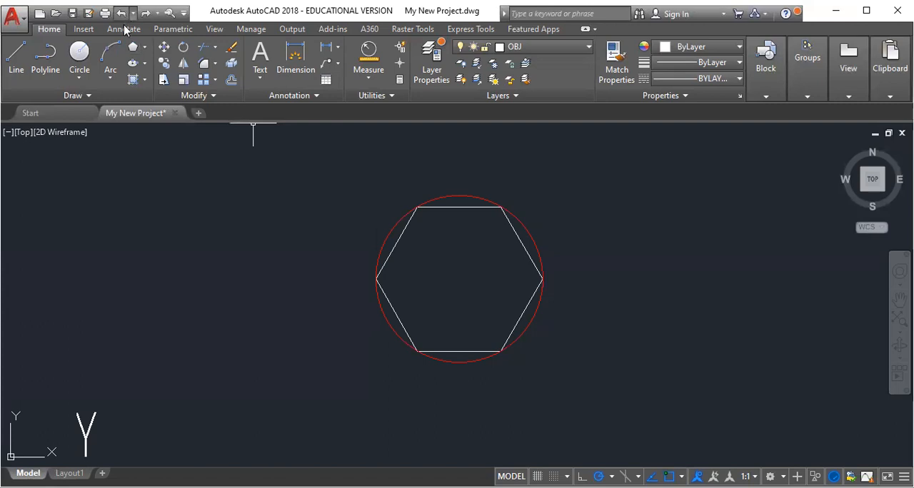
Draw a 17-sided polygon circumscribed about the red circle, centered on the circle's center.
{"action": "left_click", "coordinate": [143, 50]}
{"action": "left_click", "coordinate": [134, 44]}
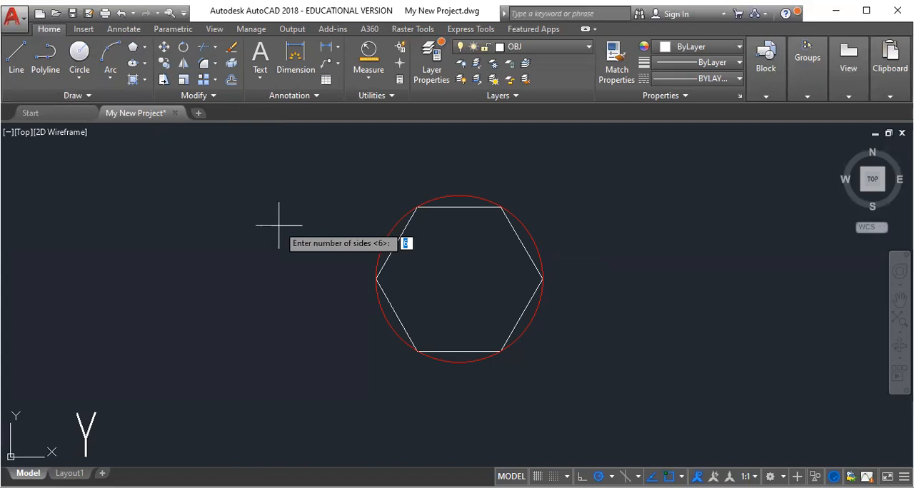
{"action": "type", "text": "27"}
{"action": "key", "text": "BackSpace"}
{"action": "key", "text": "BackSpace"}
{"action": "type", "text": "17"}
{"action": "key", "text": "Return"}
{"action": "left_click", "coordinate": [460, 281]}
{"action": "key", "text": "Down"}
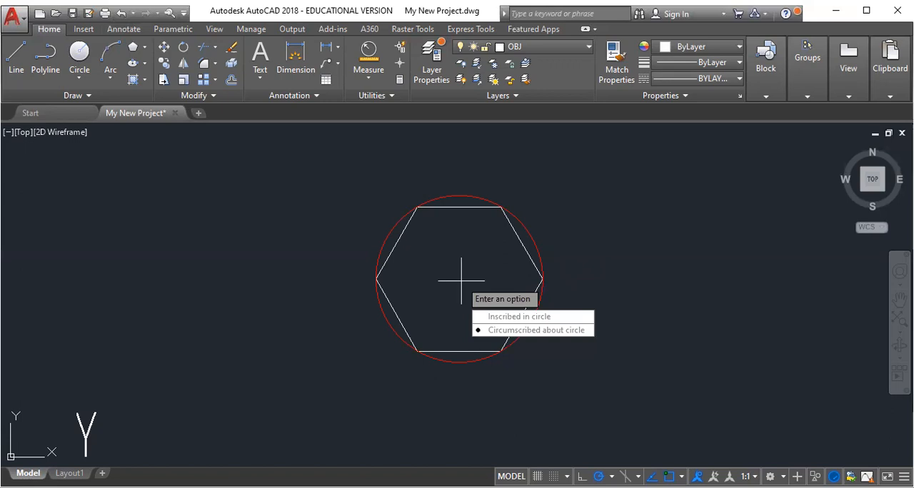
{"action": "key", "text": "Return"}
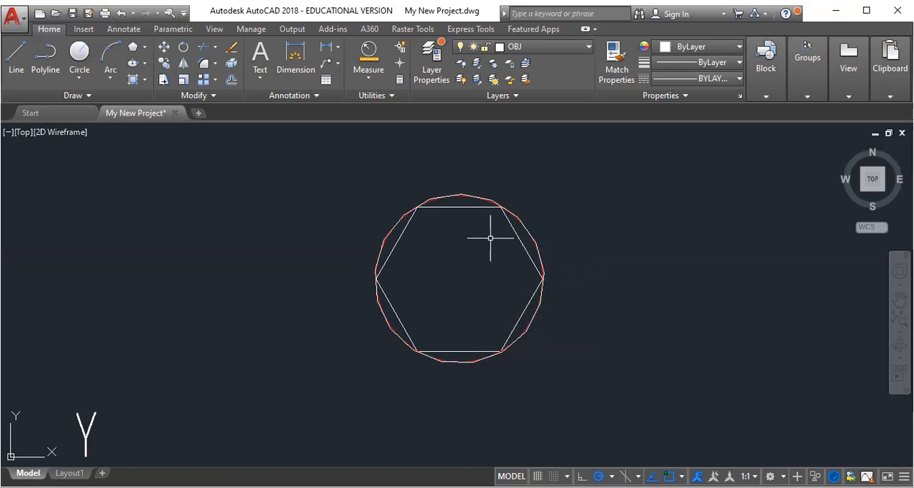
Examine how the sides of the 17-sided polygon touch the red circle.
{"action": "scroll", "coordinate": [491, 203], "scroll_direction": "up", "scroll_amount": 8}
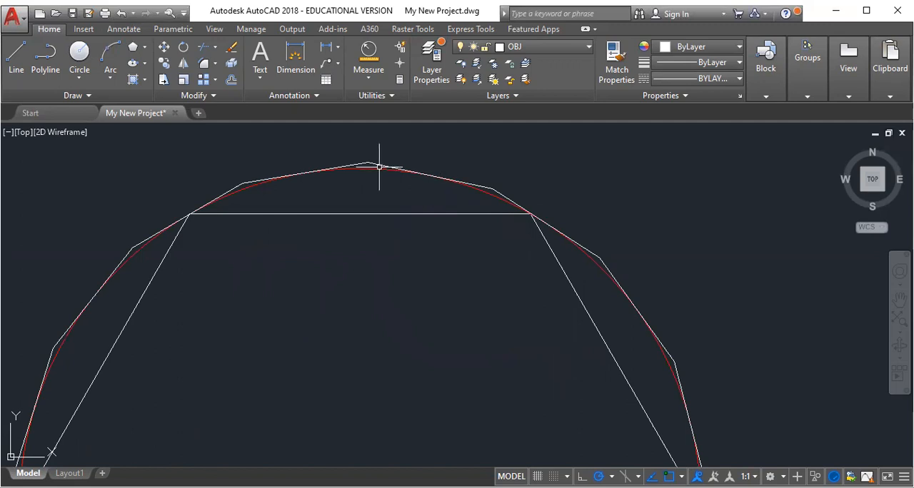
{"action": "left_click", "coordinate": [282, 178]}
{"action": "scroll", "coordinate": [298, 253], "scroll_direction": "down", "scroll_amount": 2}
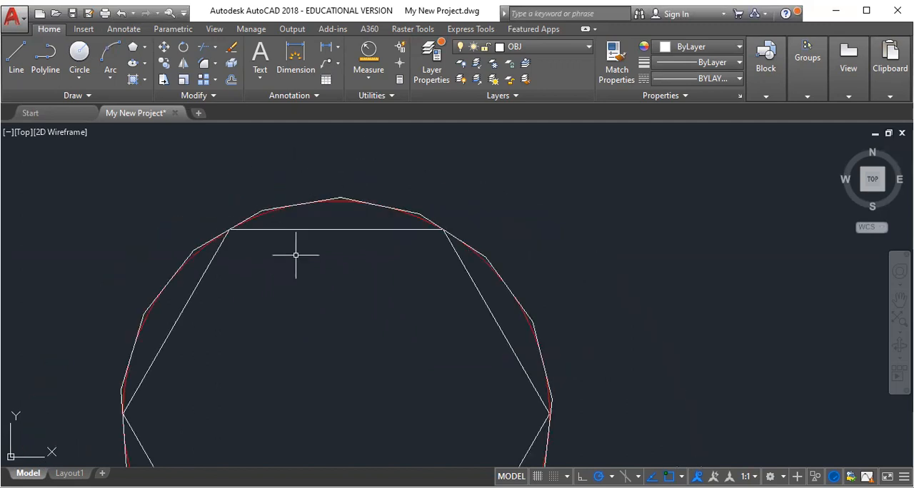
{"action": "scroll", "coordinate": [384, 233], "scroll_direction": "down", "scroll_amount": 2}
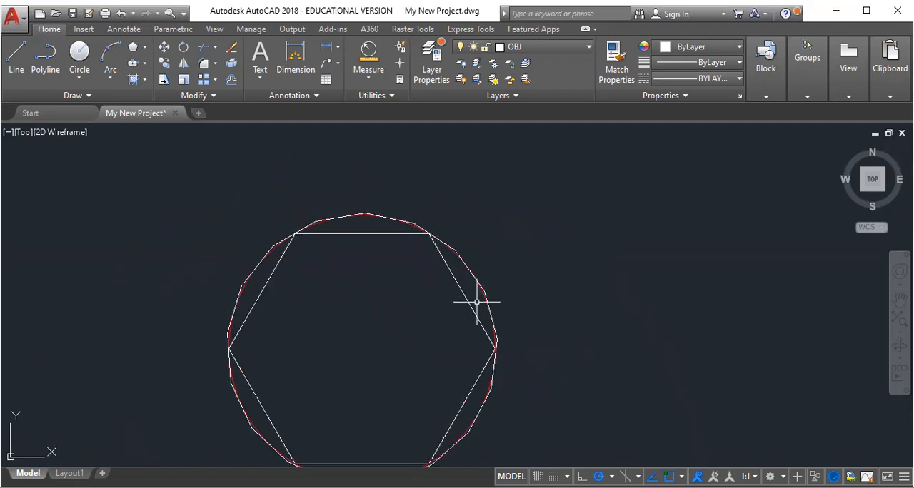
{"action": "left_click", "coordinate": [494, 347]}
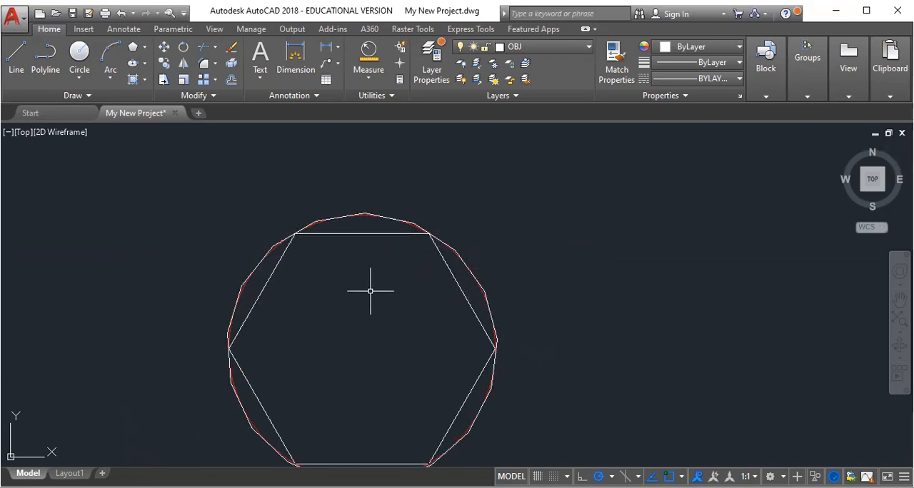
{"action": "scroll", "coordinate": [306, 190], "scroll_direction": "down", "scroll_amount": 2}
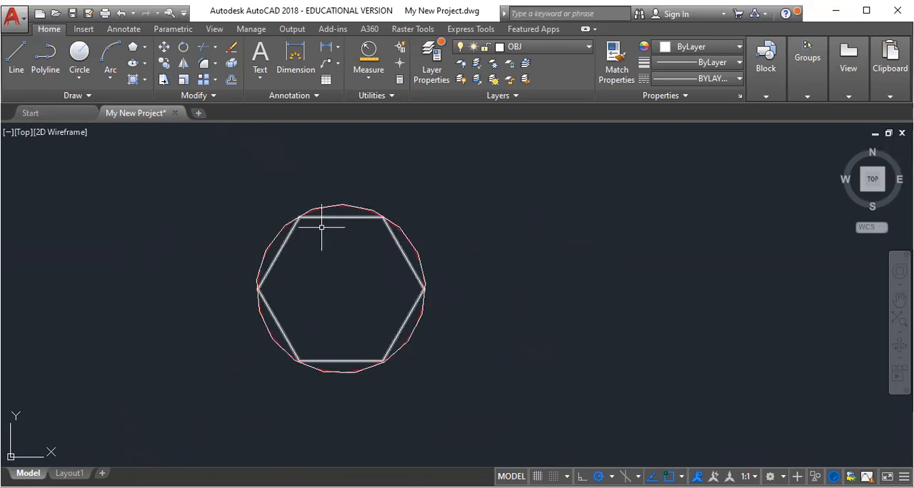
Delete the red reference circle, keeping the hexagon and the 17-sided polygon.
{"action": "scroll", "coordinate": [321, 227], "scroll_direction": "up", "scroll_amount": 2}
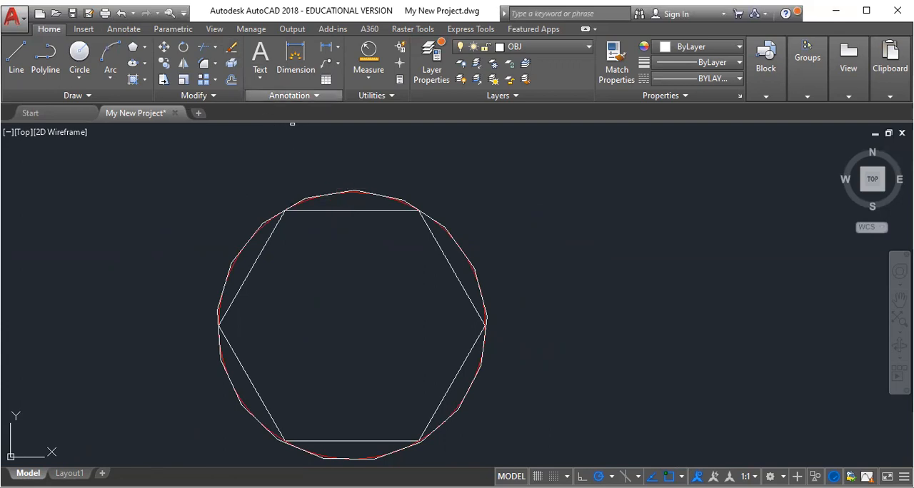
{"action": "scroll", "coordinate": [394, 261], "scroll_direction": "up", "scroll_amount": 2}
{"action": "scroll", "coordinate": [397, 275], "scroll_direction": "down", "scroll_amount": 4}
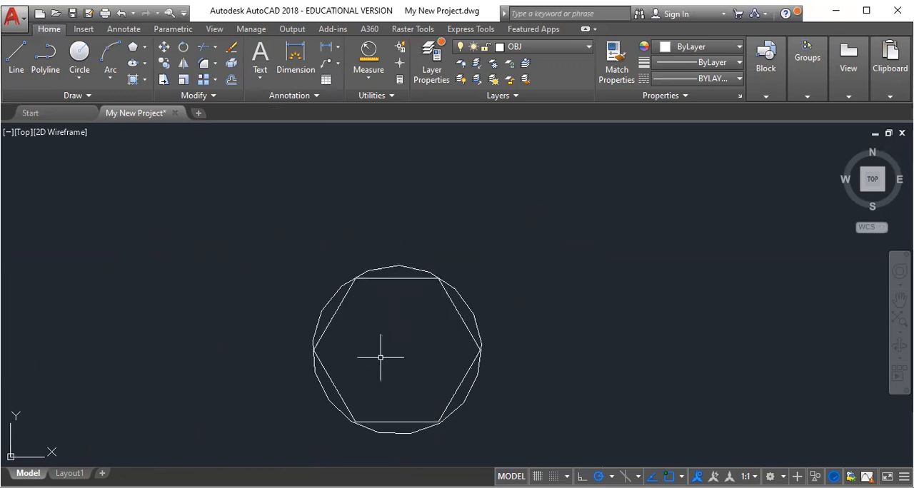
Explode the outer 17-sided polygon into separate line segments.
{"action": "scroll", "coordinate": [404, 357], "scroll_direction": "up", "scroll_amount": 1}
{"action": "scroll", "coordinate": [399, 364], "scroll_direction": "down", "scroll_amount": 2}
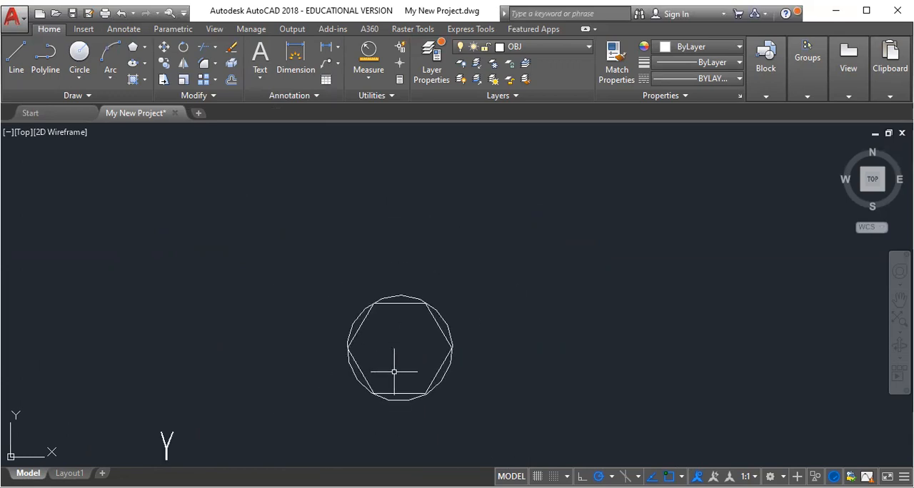
{"action": "scroll", "coordinate": [393, 370], "scroll_direction": "up", "scroll_amount": 1}
{"action": "scroll", "coordinate": [399, 359], "scroll_direction": "up", "scroll_amount": 1}
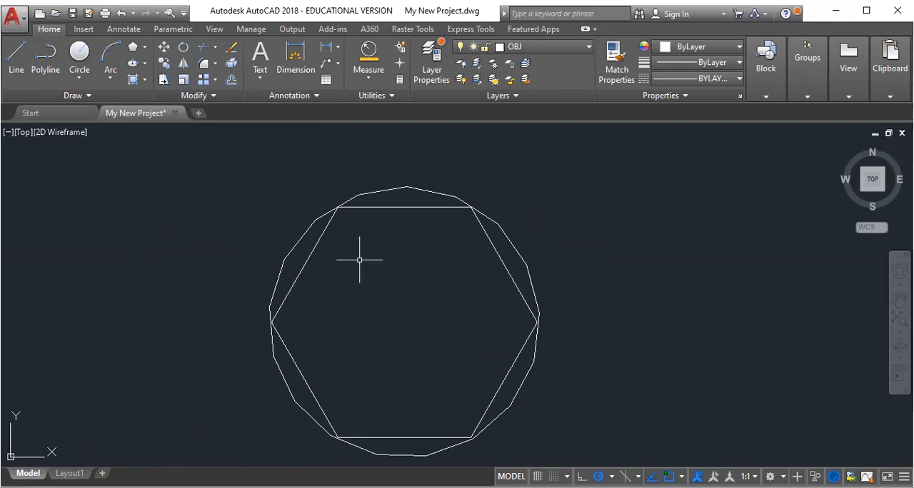
{"action": "left_click", "coordinate": [231, 66]}
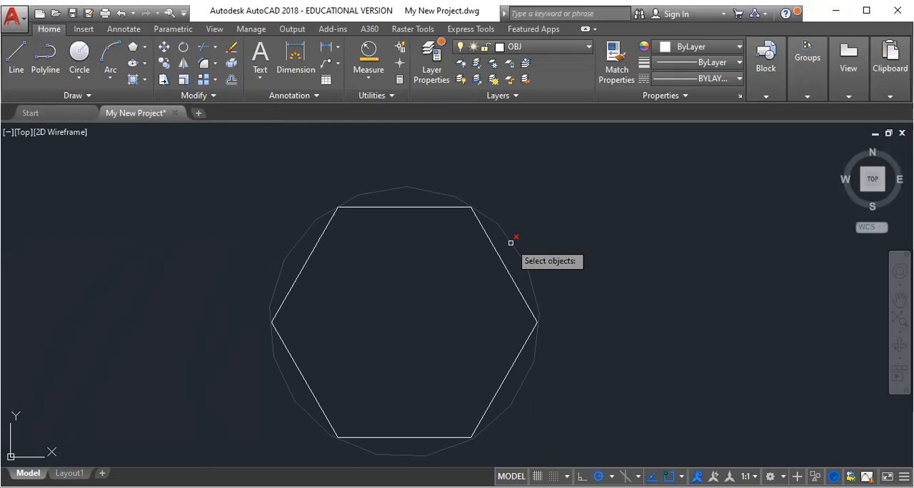
{"action": "left_click", "coordinate": [232, 65]}
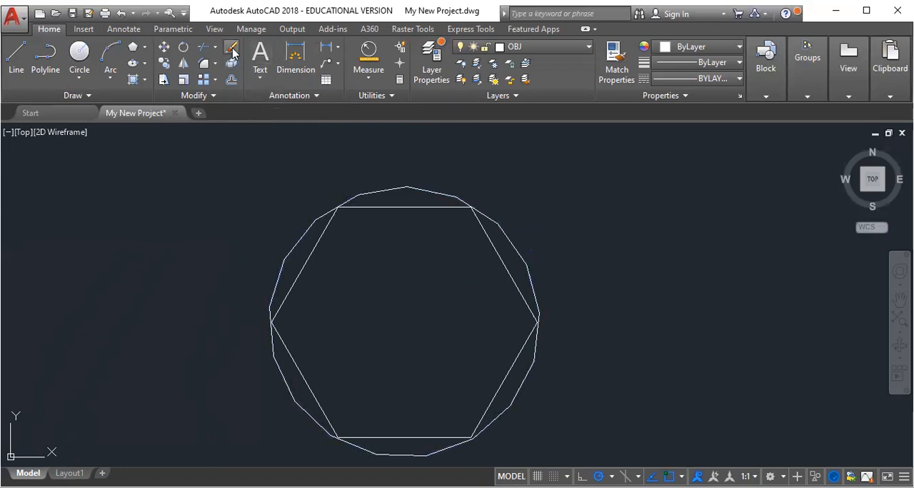
Delete the single upper-right line segment of the exploded 17-sided polygon, just outside the hexagon's upper-right side.
{"action": "left_click", "coordinate": [499, 257]}
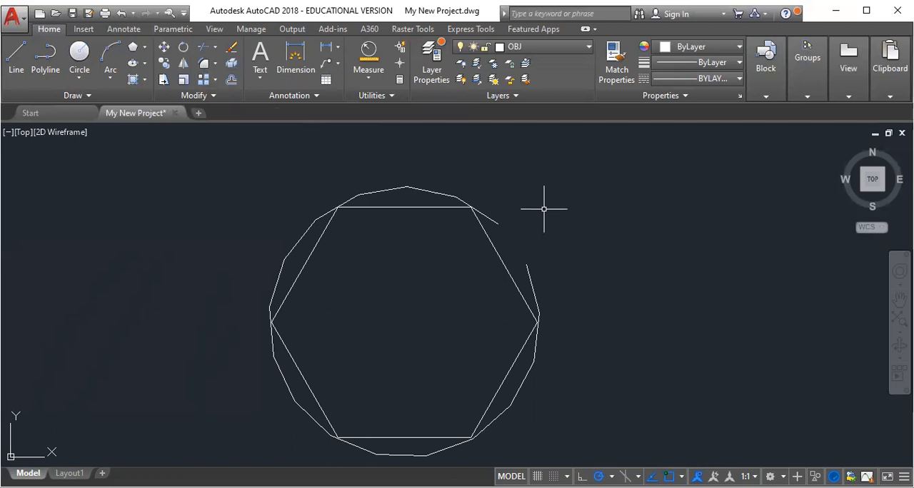
{"action": "type", "text": "JOIN"}
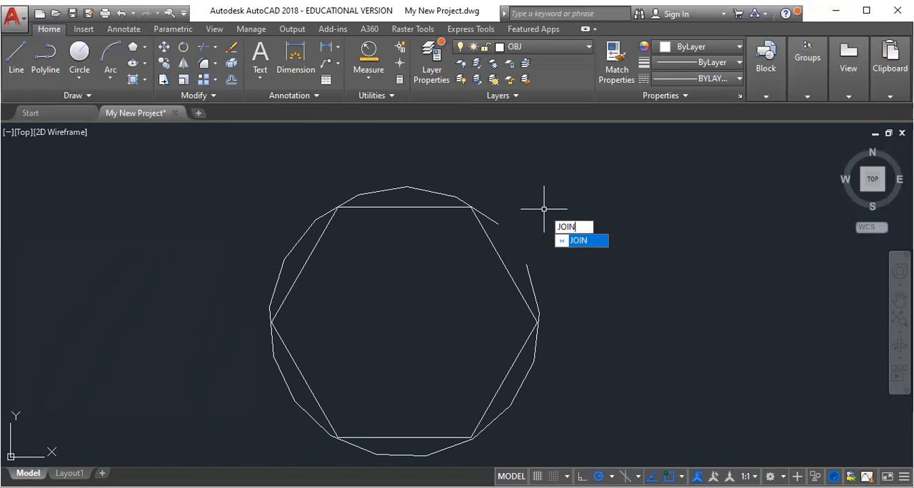
{"action": "key", "text": "Return"}
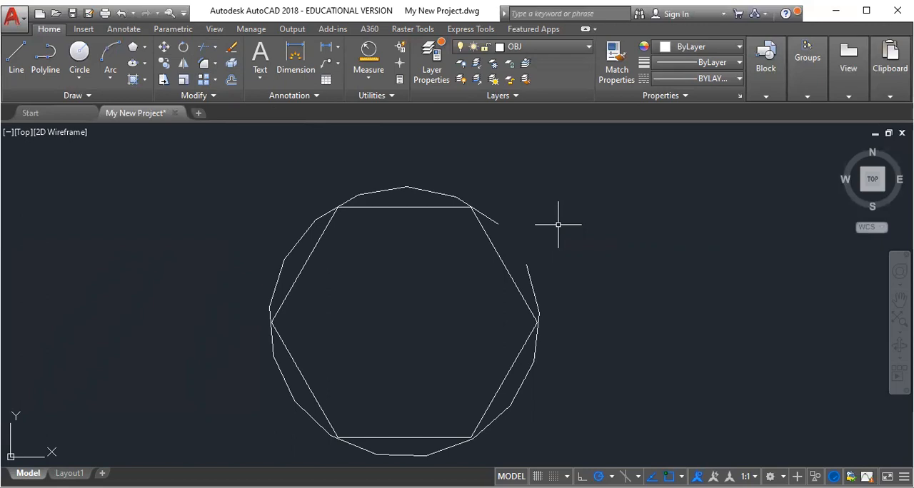
{"action": "type", "text": "JOIN"}
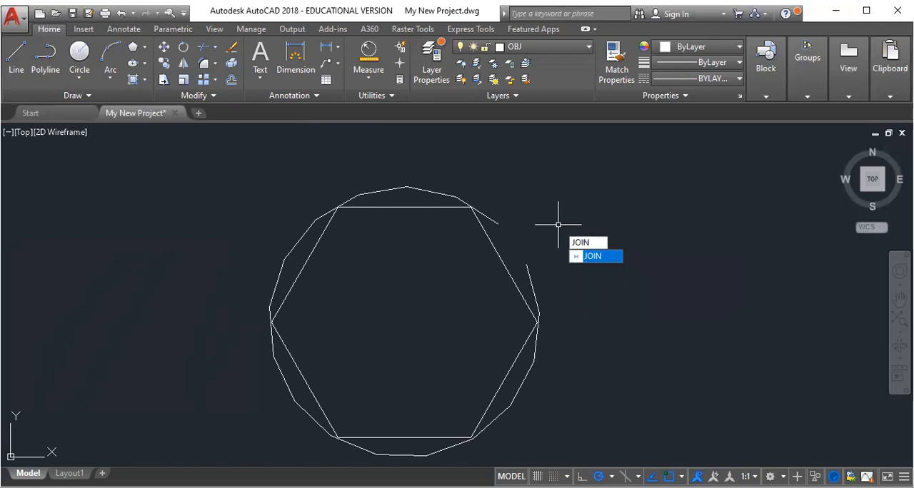
{"action": "key", "text": "Return"}
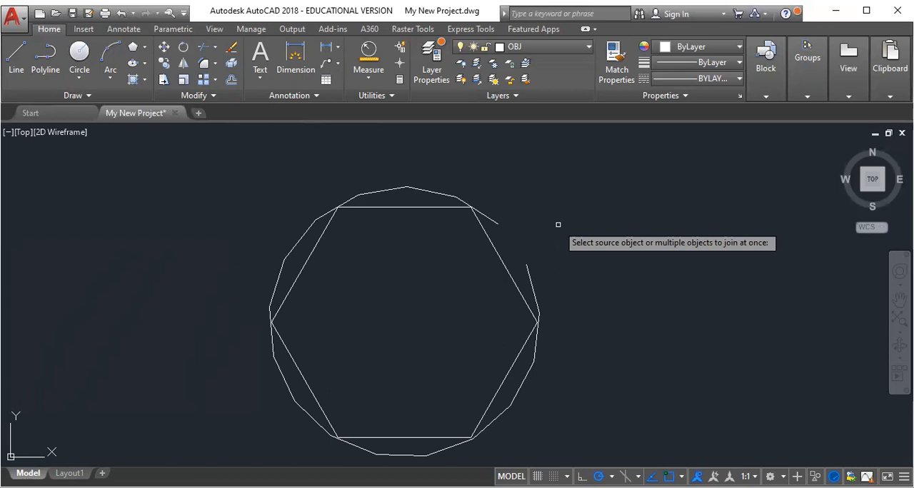
{"action": "key", "text": "Escape"}
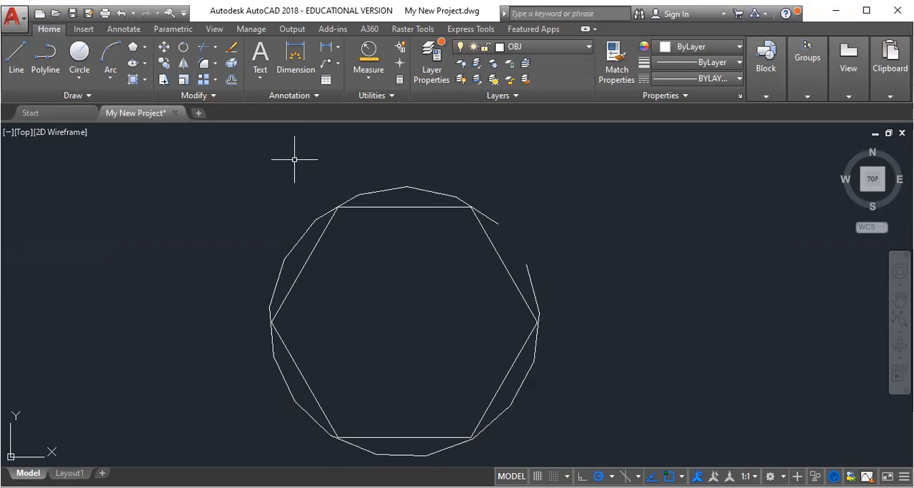
Join the remaining line segments of the exploded 17-sided polygon into one continuous open polyline.
{"action": "type", "text": "JOIN"}
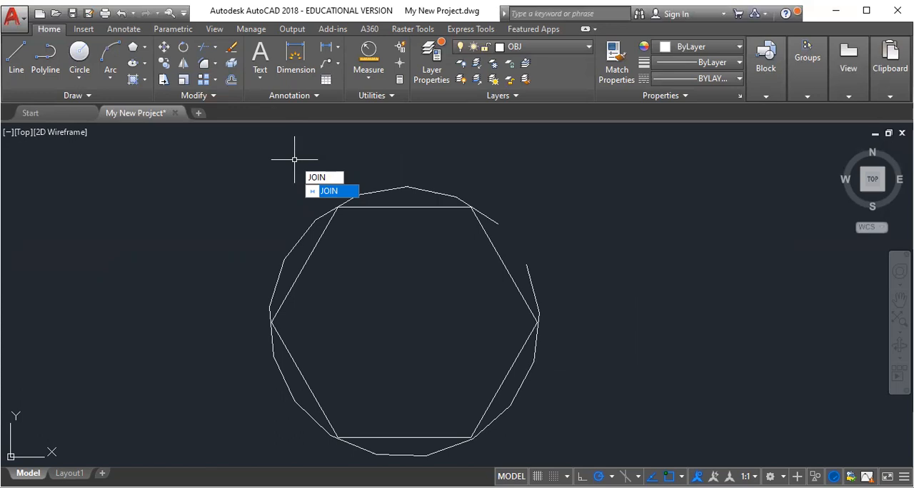
{"action": "key", "text": "Return"}
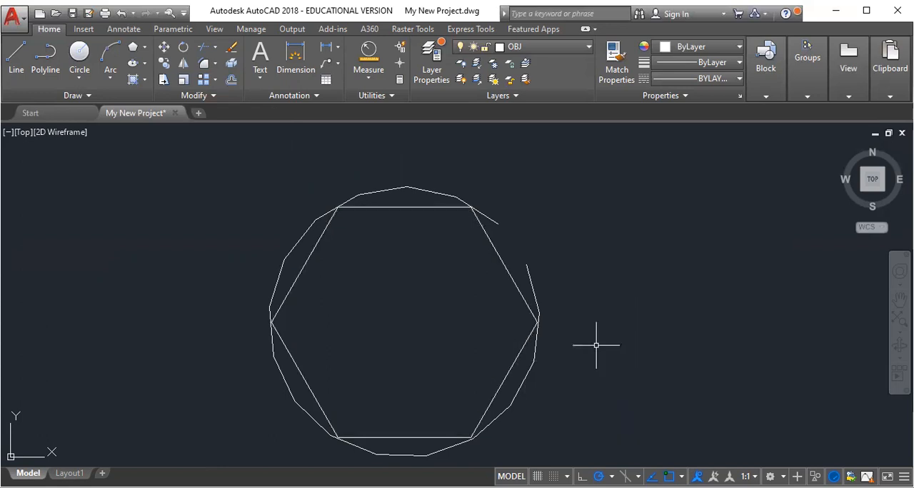
Examine the joined outer polyline near its open gap and the hexagon's corners, ending with the full extents of the drawing.
{"action": "scroll", "coordinate": [537, 321], "scroll_direction": "up", "scroll_amount": 6}
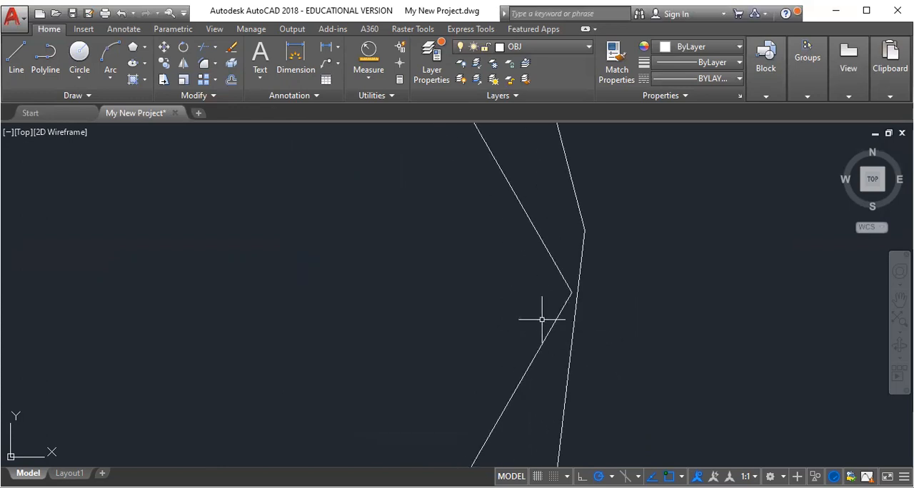
{"action": "scroll", "coordinate": [547, 312], "scroll_direction": "down", "scroll_amount": 8}
{"action": "scroll", "coordinate": [516, 249], "scroll_direction": "up", "scroll_amount": 4}
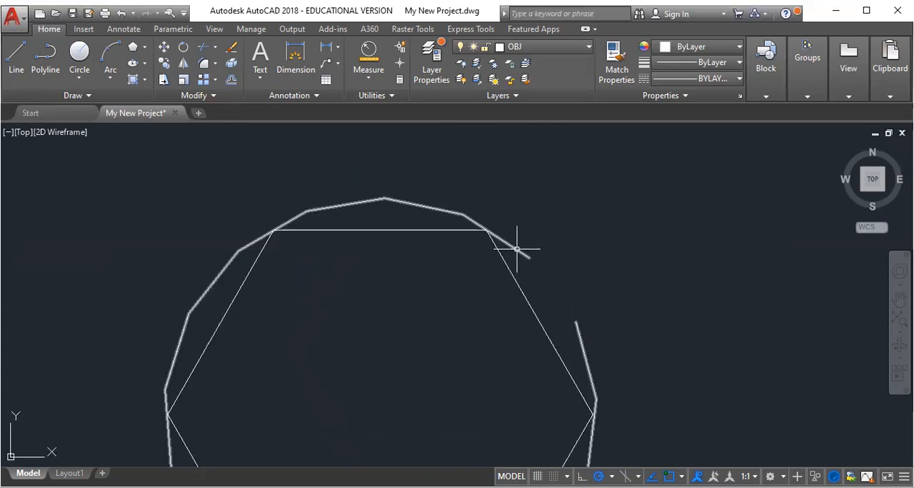
{"action": "scroll", "coordinate": [492, 230], "scroll_direction": "up", "scroll_amount": 3}
{"action": "scroll", "coordinate": [490, 227], "scroll_direction": "up", "scroll_amount": 2}
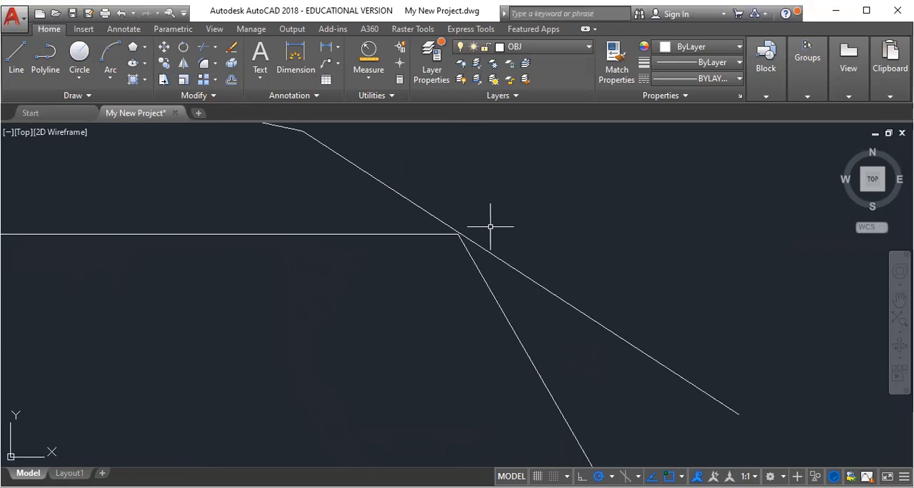
{"action": "scroll", "coordinate": [460, 239], "scroll_direction": "up", "scroll_amount": 5}
{"action": "scroll", "coordinate": [459, 238], "scroll_direction": "down", "scroll_amount": 4}
{"action": "scroll", "coordinate": [475, 249], "scroll_direction": "down", "scroll_amount": 2}
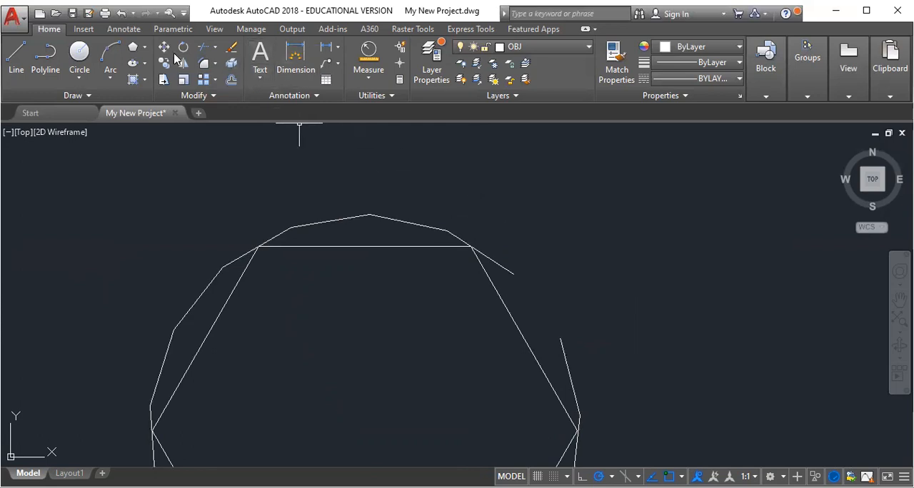
{"action": "scroll", "coordinate": [374, 333], "scroll_direction": "down", "scroll_amount": 6}
{"action": "scroll", "coordinate": [375, 339], "scroll_direction": "up", "scroll_amount": 6}
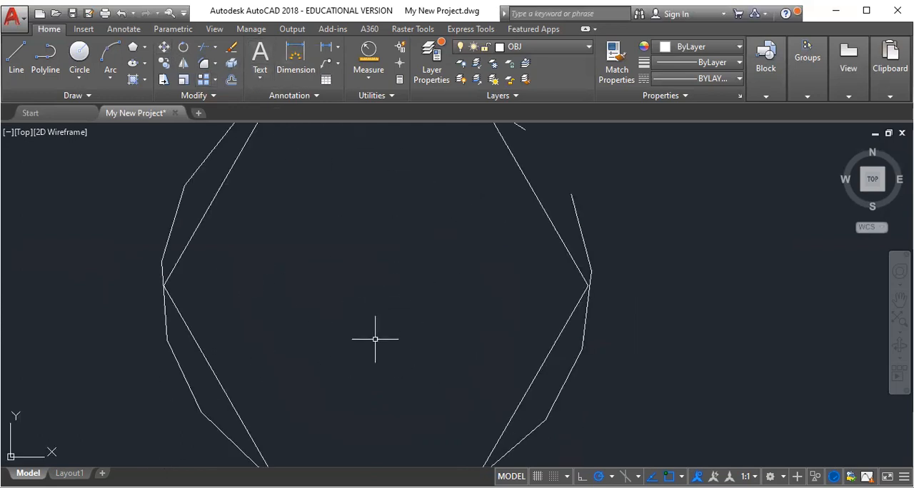
{"action": "scroll", "coordinate": [375, 339], "scroll_direction": "down", "scroll_amount": 2}
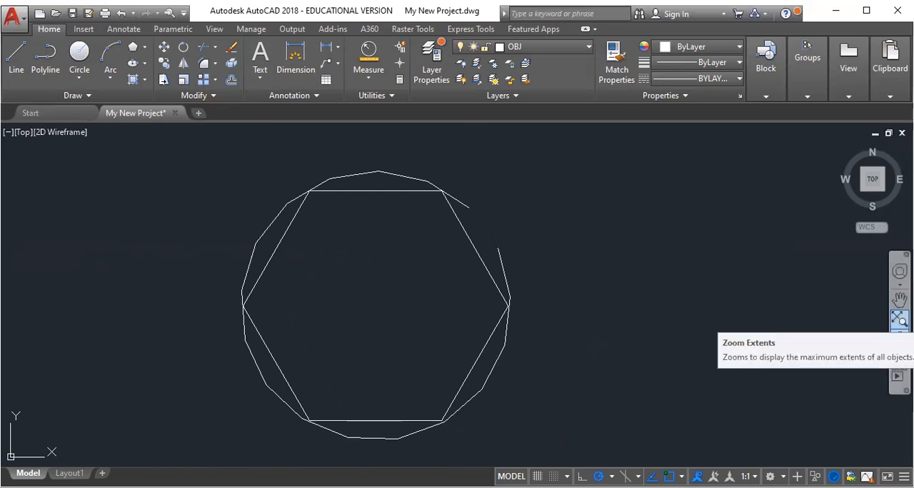
{"action": "left_click", "coordinate": [898, 320]}
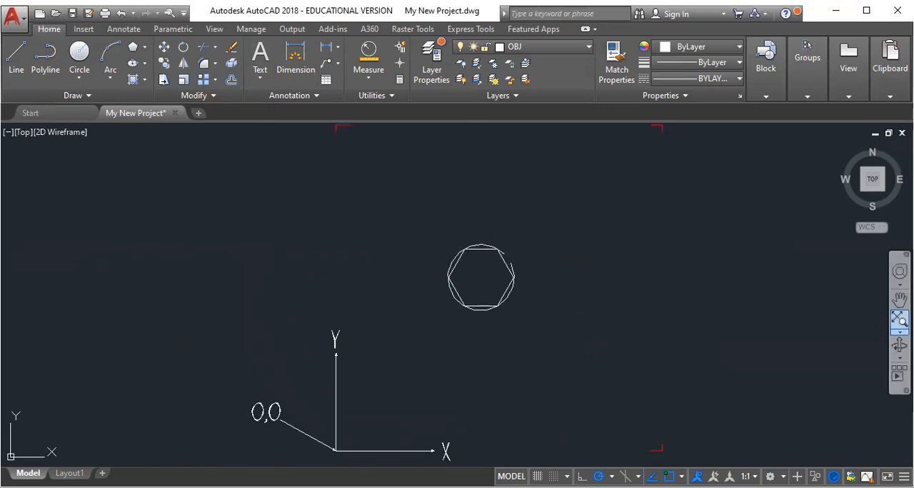